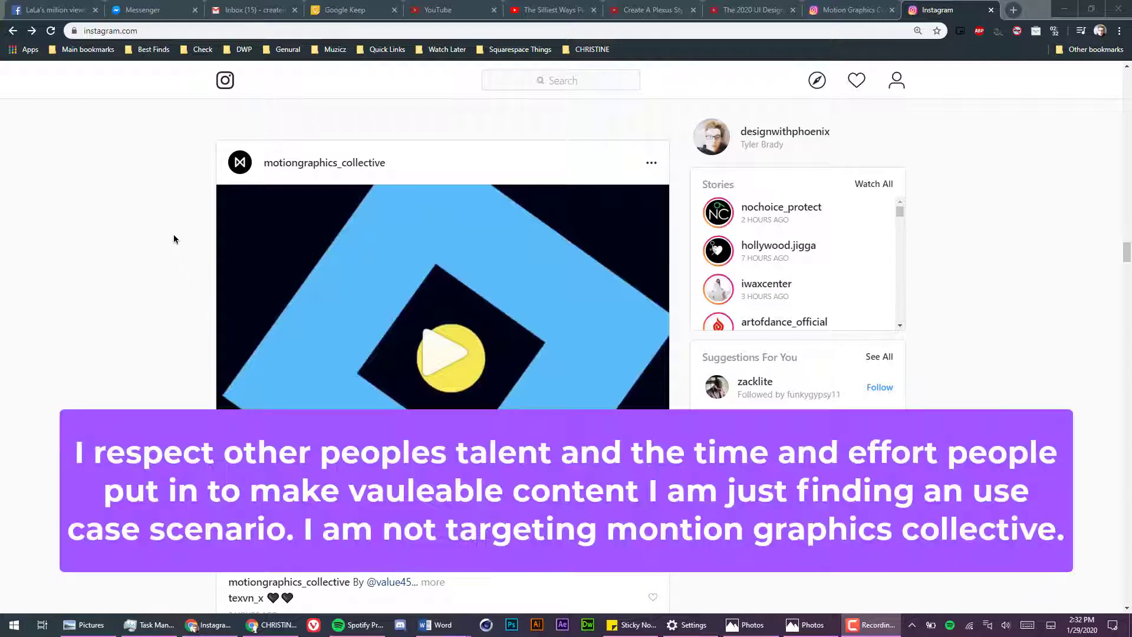
Step: Open DevTools on the Instagram post and shrink its window to reveal the page
right_click(203, 224)
click(250, 399)
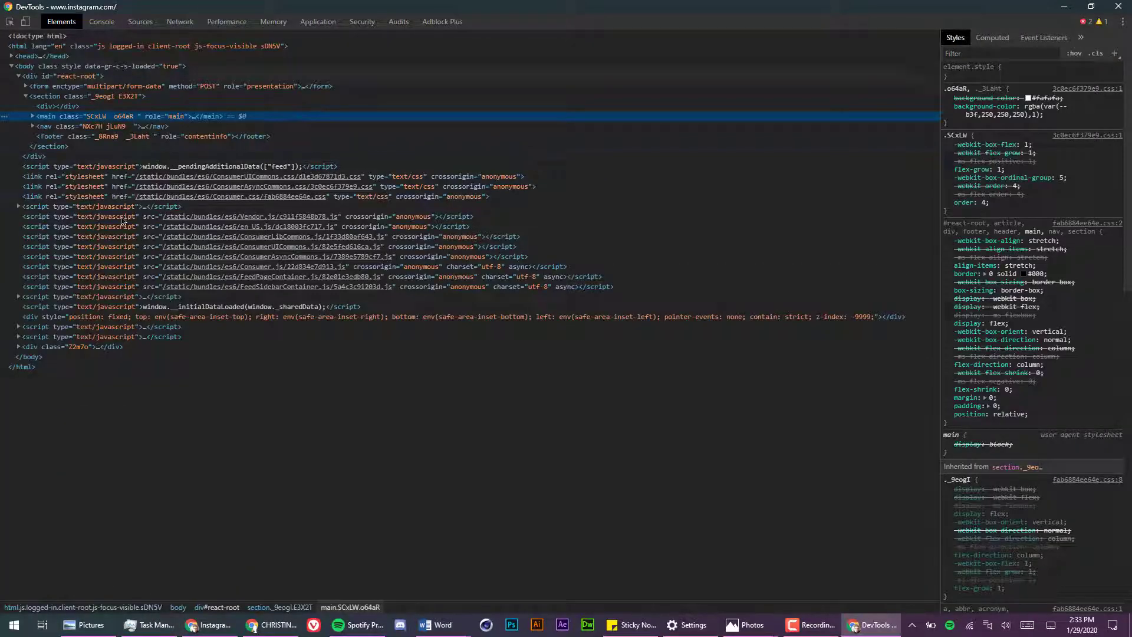
drag(300, 7, 430, 100)
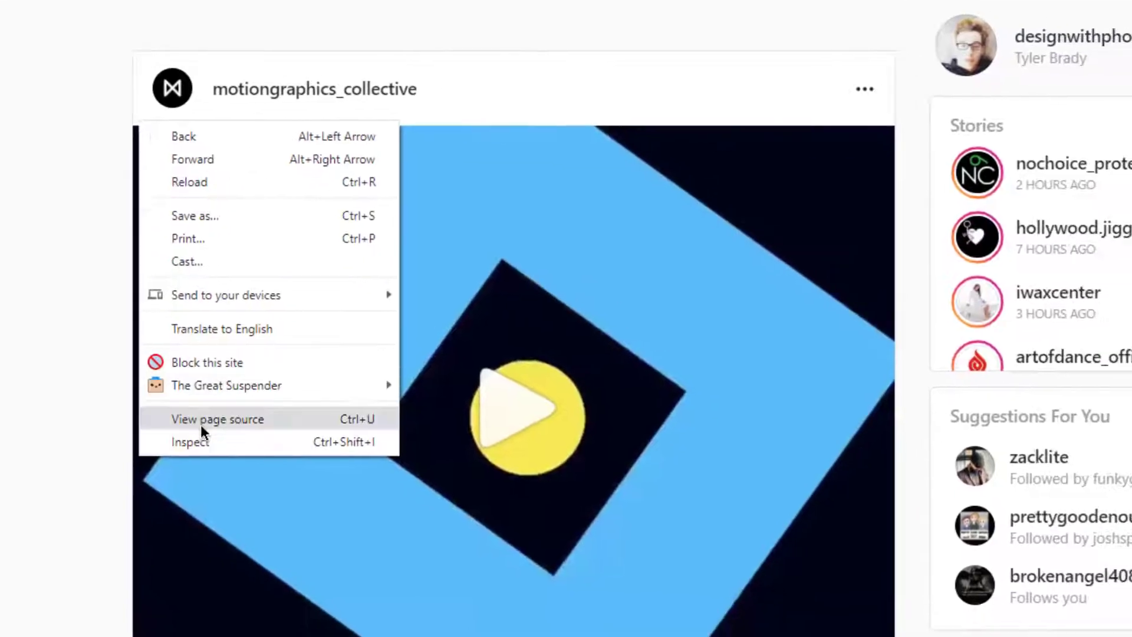
Step: Expand the post's article divs down to the <video> element and its mp4 source link
click(203, 433)
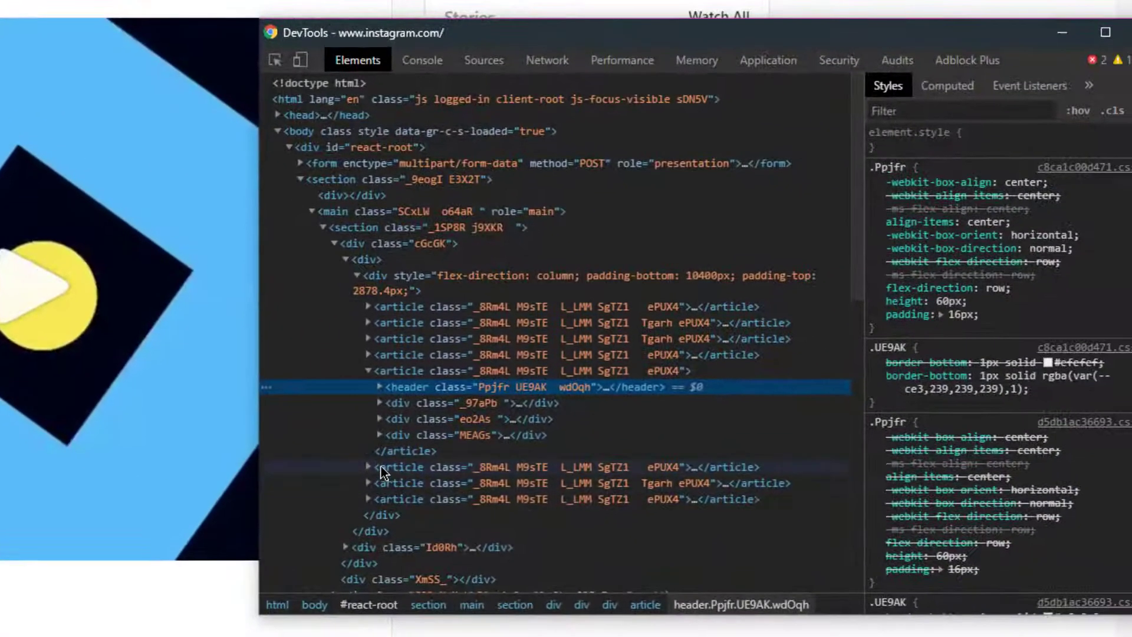
alt+click(380, 403)
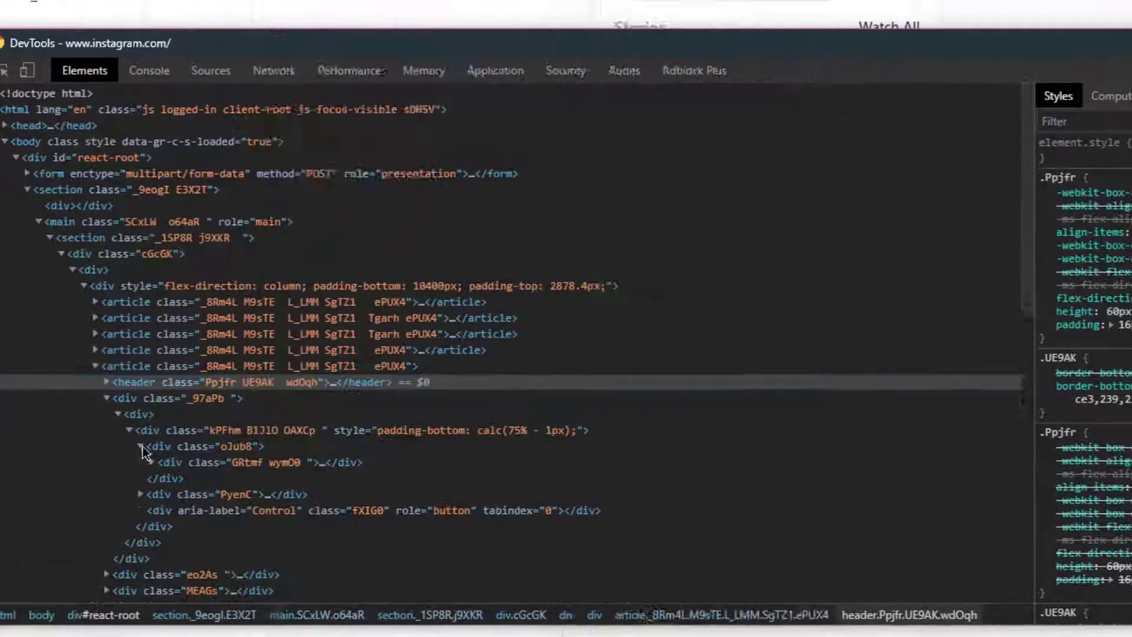
click(229, 483)
click(230, 482)
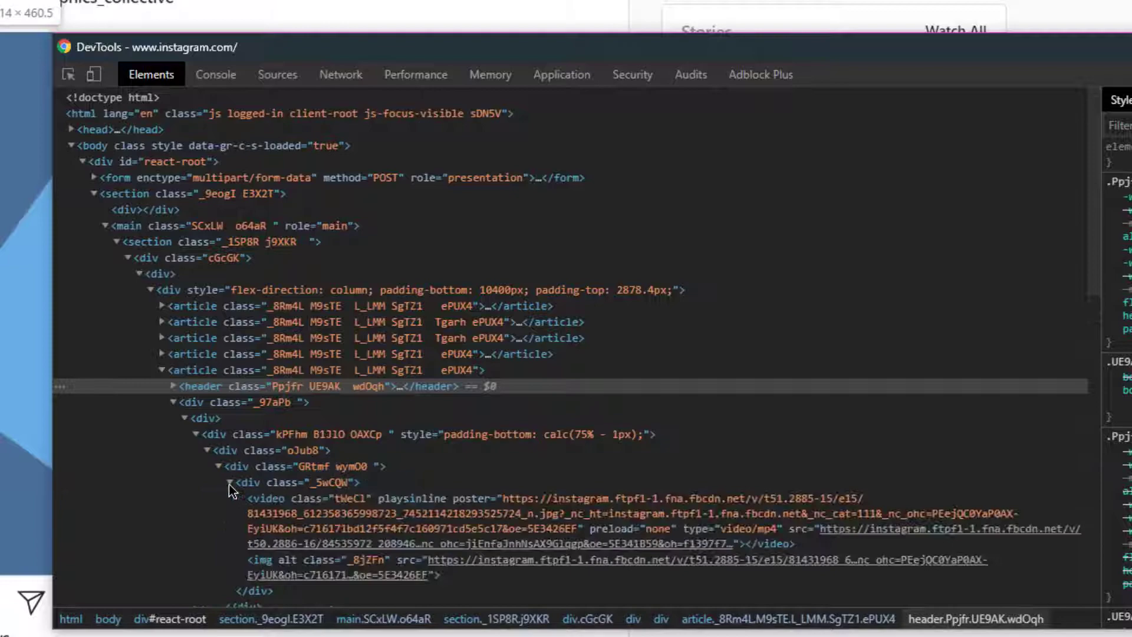
scroll(290, 517, down, 2)
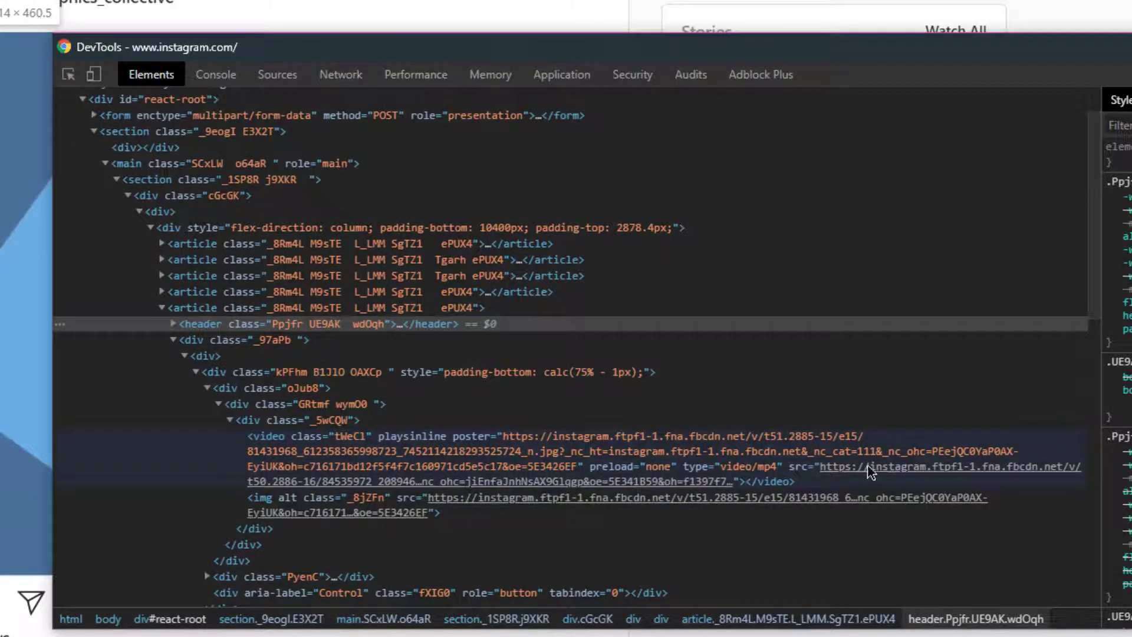
Step: Open the first video's mp4 source in a new tab, download it, and locate it in Downloads
right_click(867, 467)
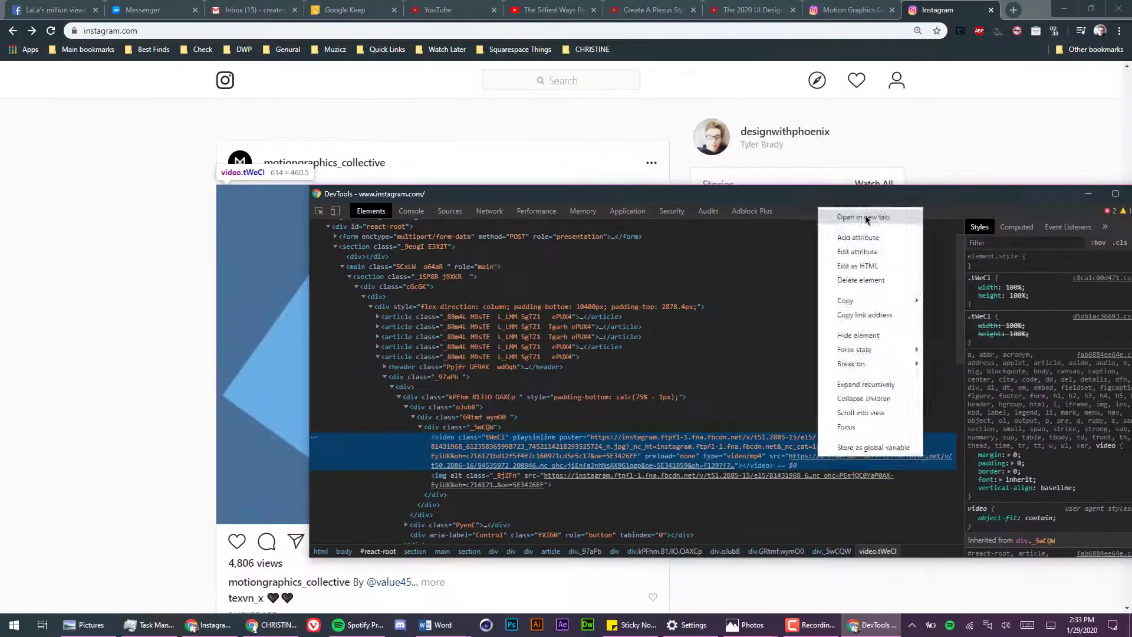
click(866, 218)
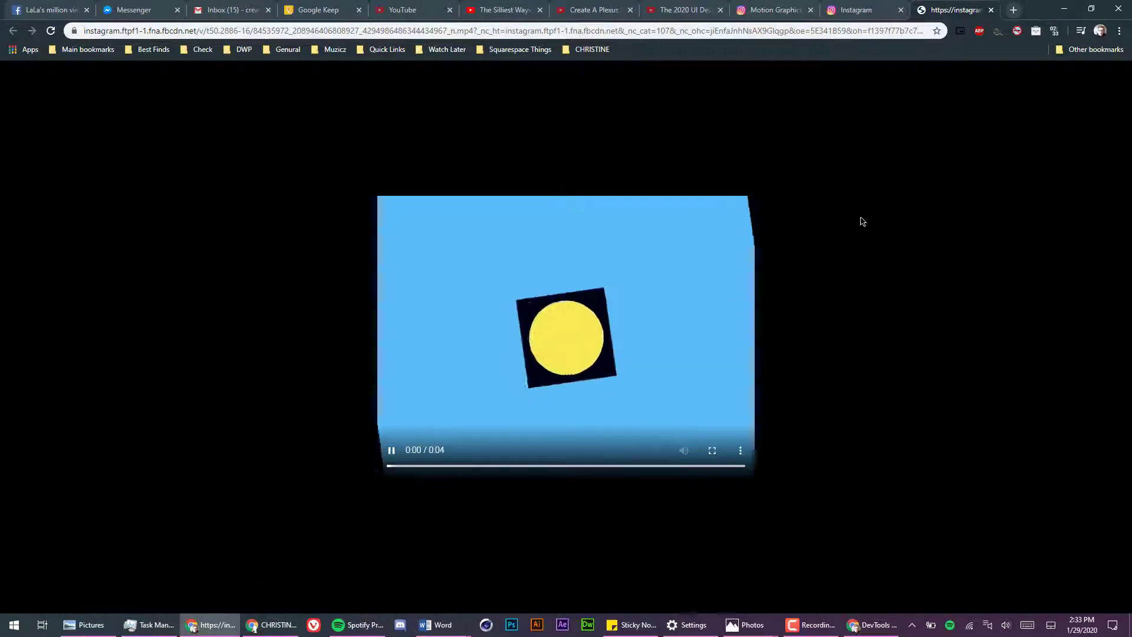
click(517, 261)
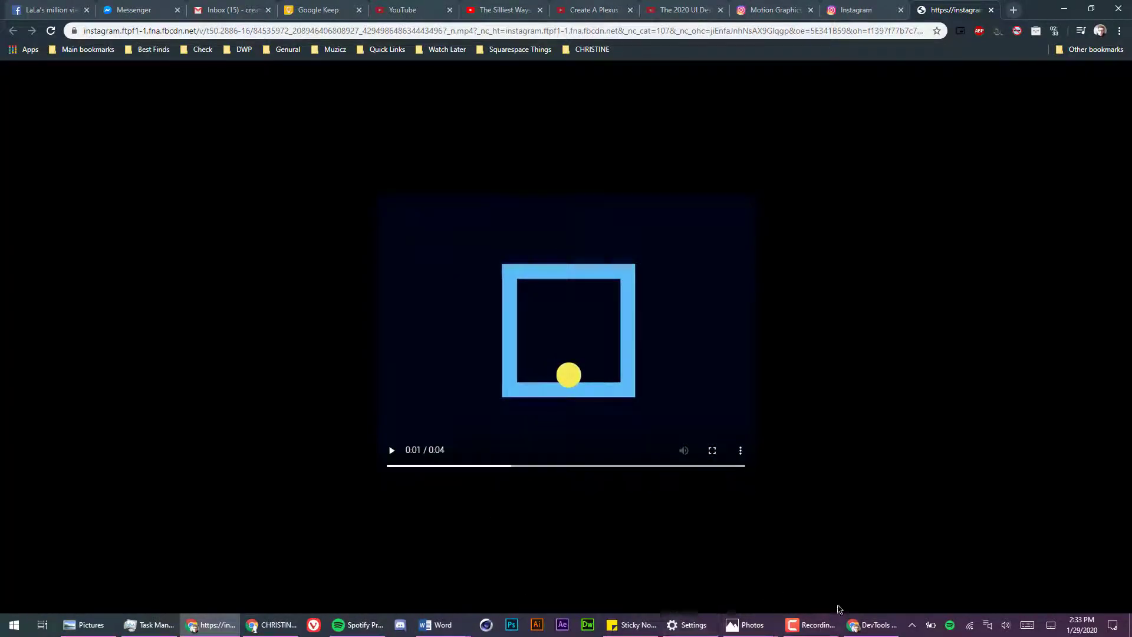
click(741, 451)
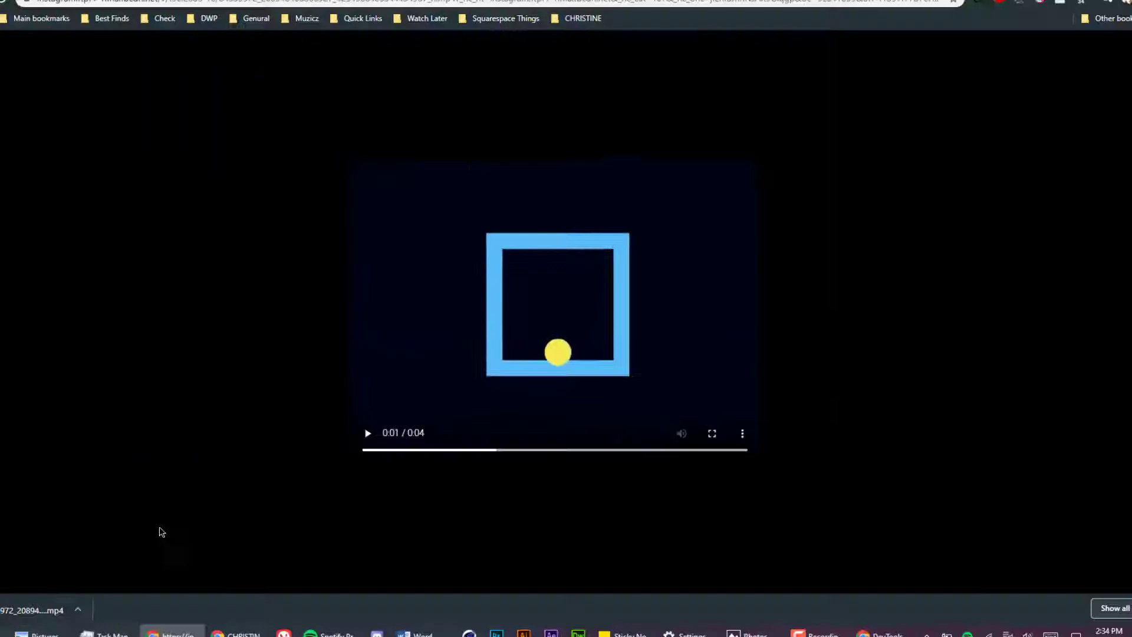
key(ctrl+j)
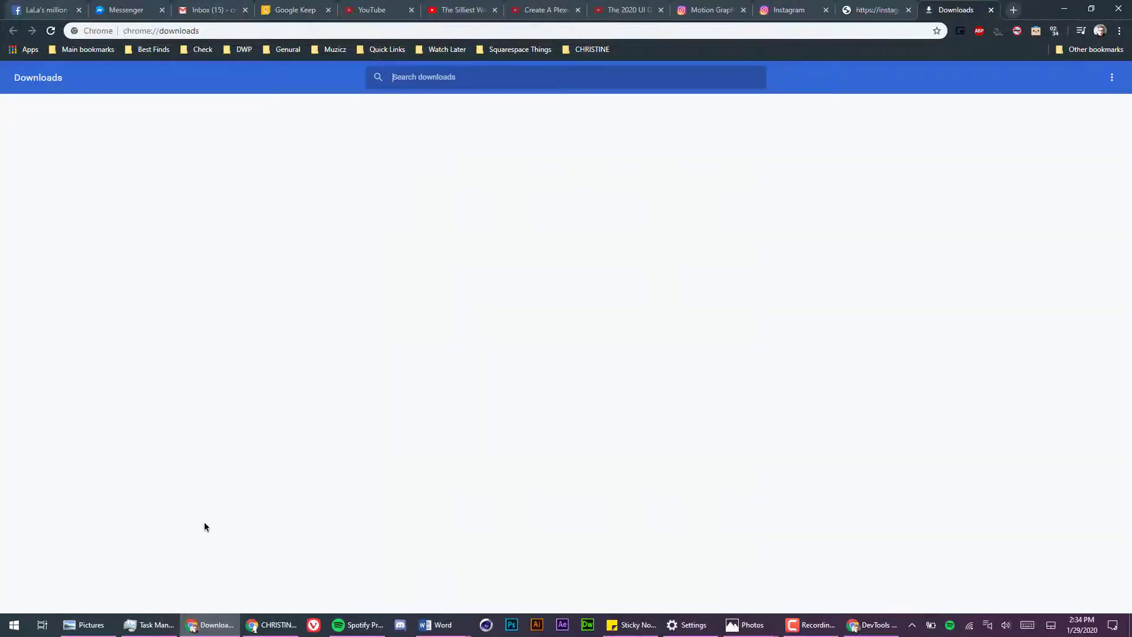
click(451, 187)
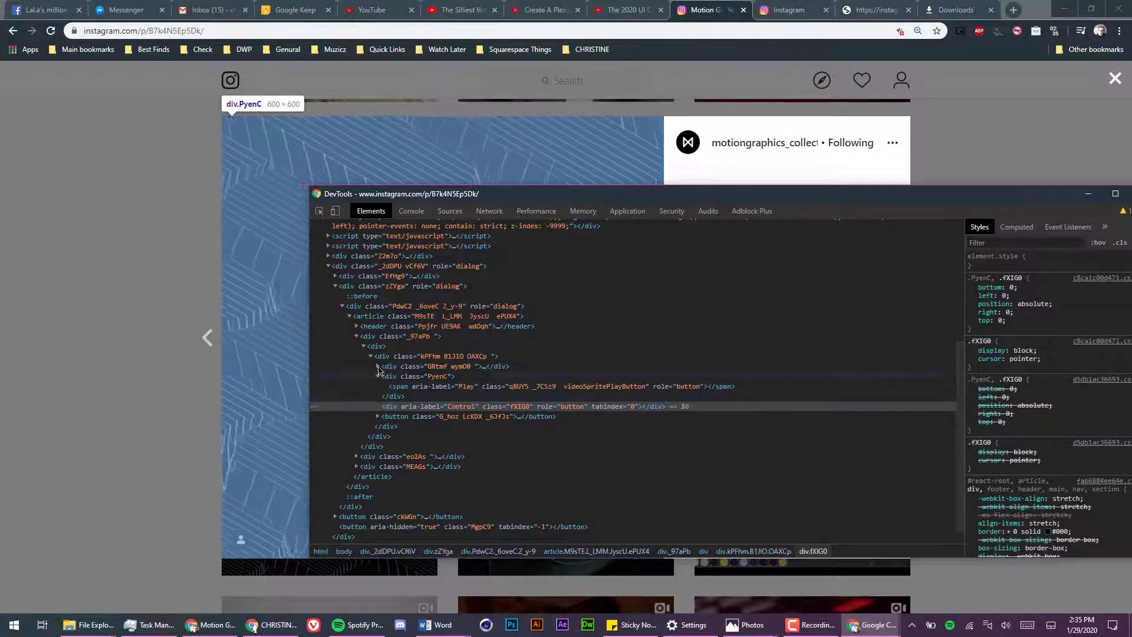
Step: Expand the _5wCQW div and select the Momentum post's <video> element
click(385, 377)
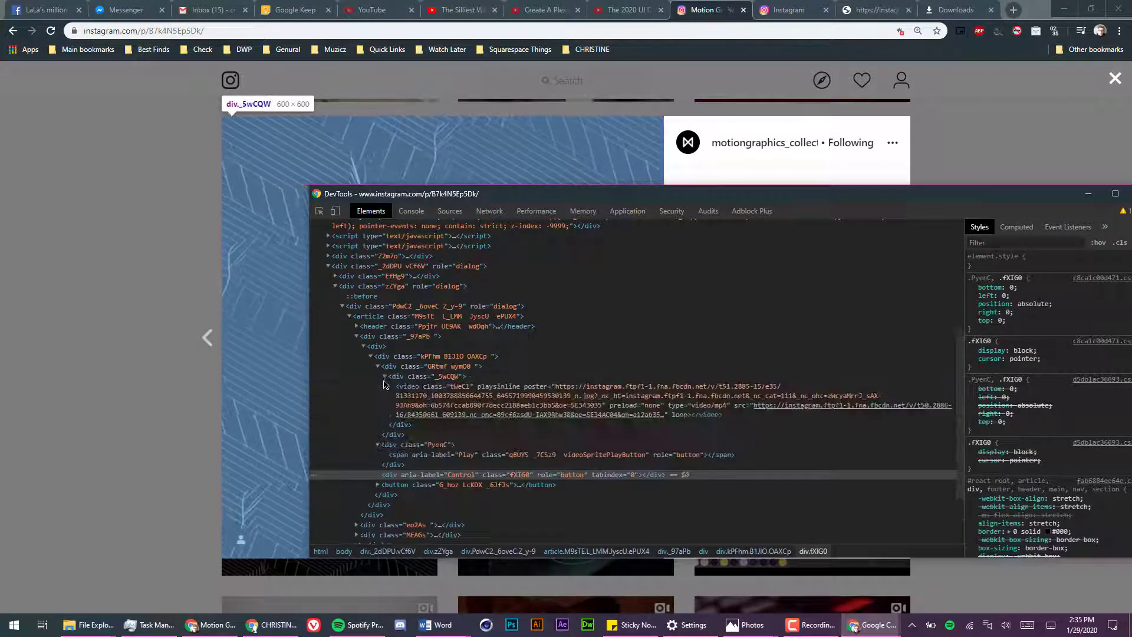
click(578, 419)
Step: Open the second video's mp4 source link in a new tab and pause playback
right_click(581, 420)
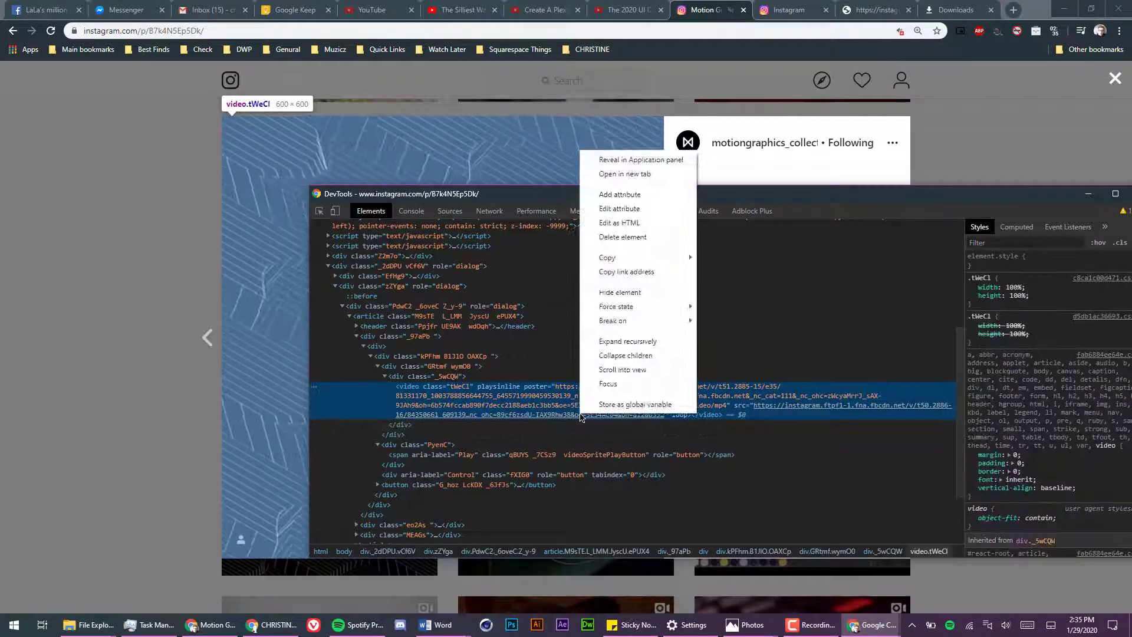
click(620, 175)
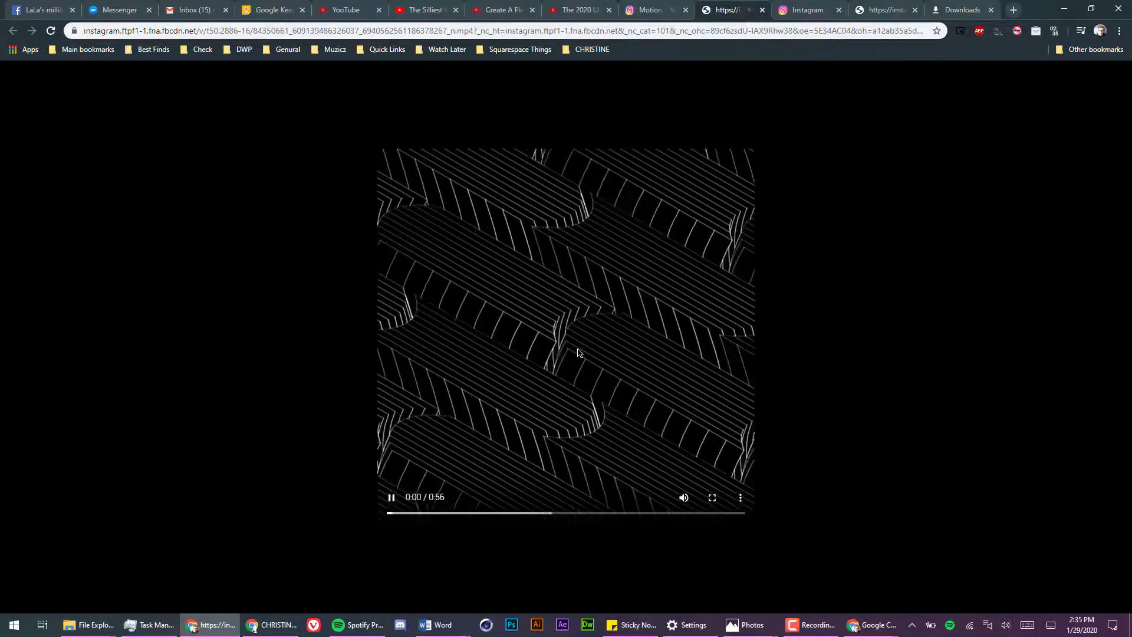
click(392, 498)
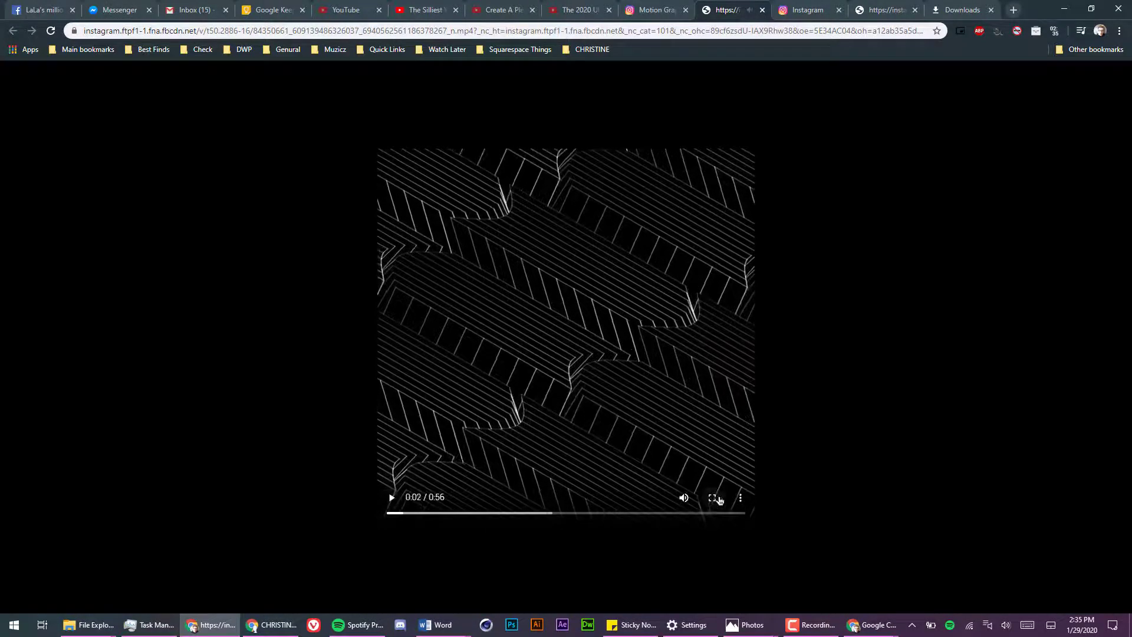
Step: Download the video as an MP4 from the player's menu, then close its tab
click(740, 498)
click(678, 470)
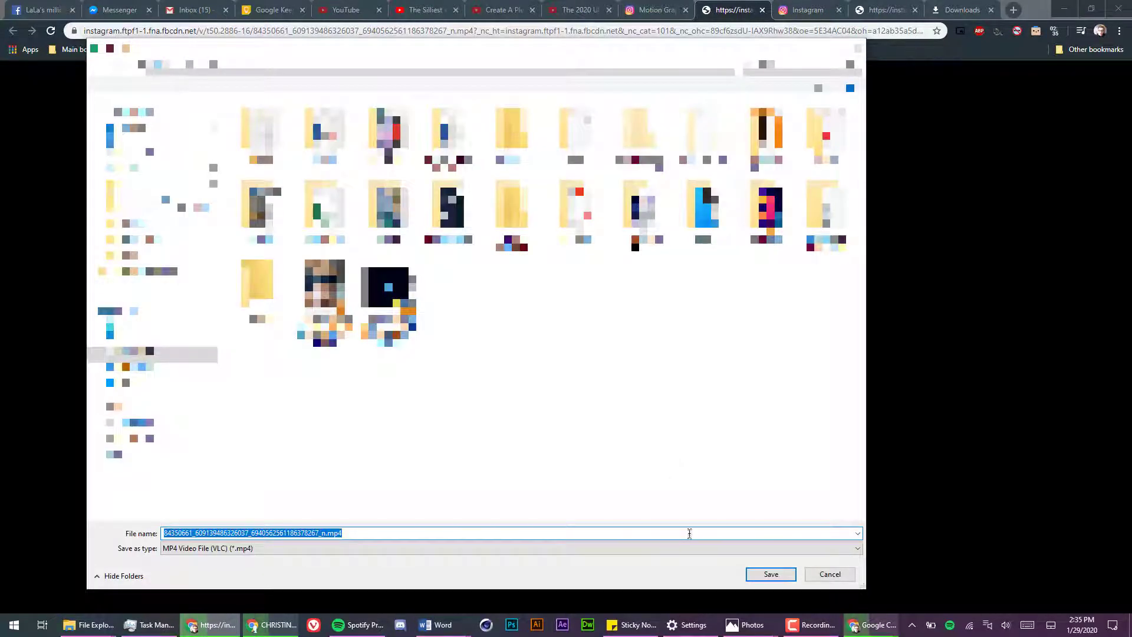
click(691, 534)
click(793, 576)
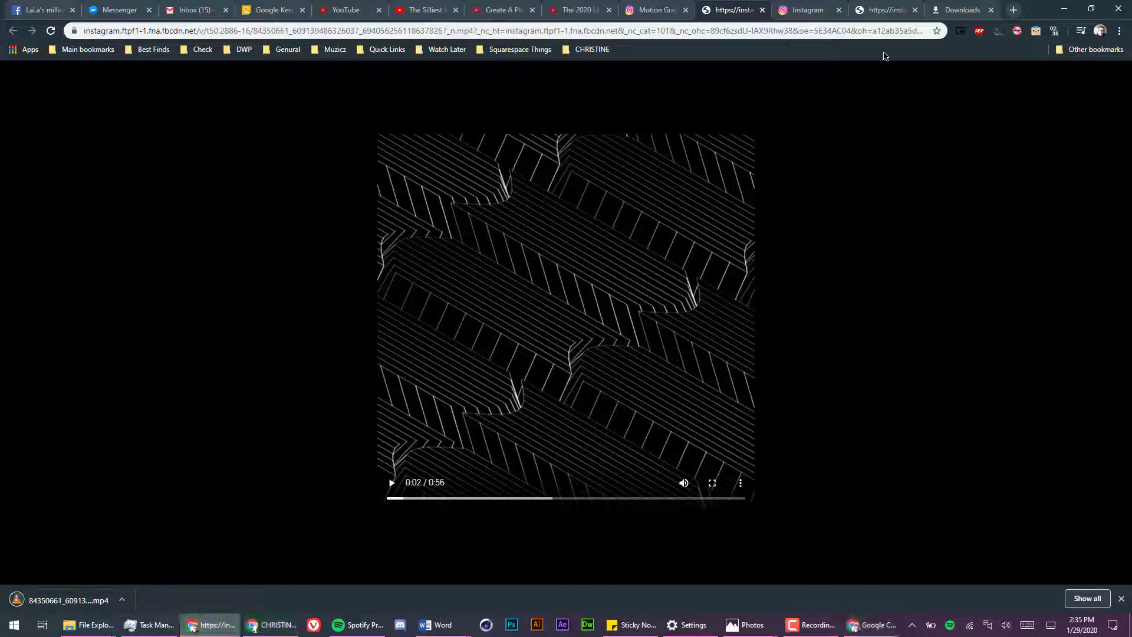
click(761, 11)
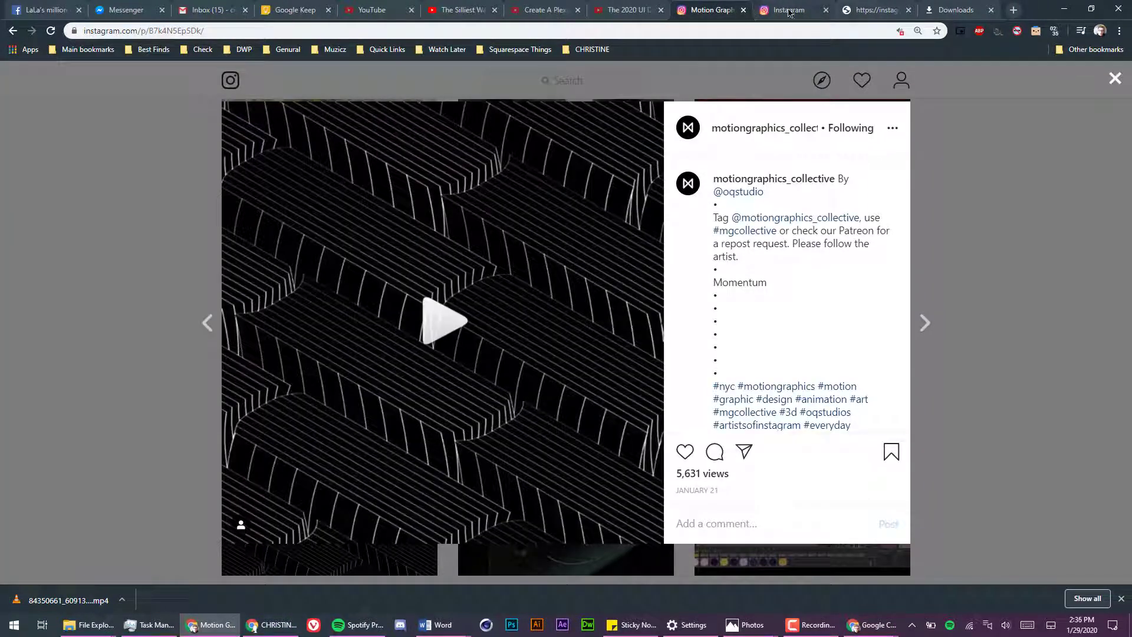
Step: Check the Downloads tab for both saved MP4s and return to the Instagram feed
click(868, 11)
click(914, 11)
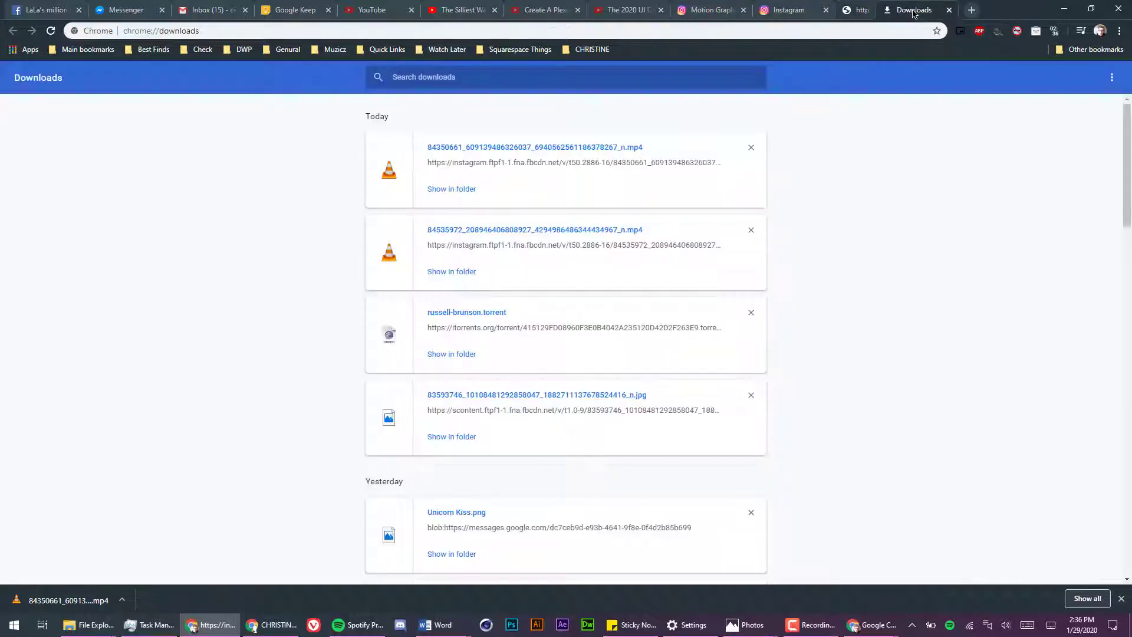
click(804, 11)
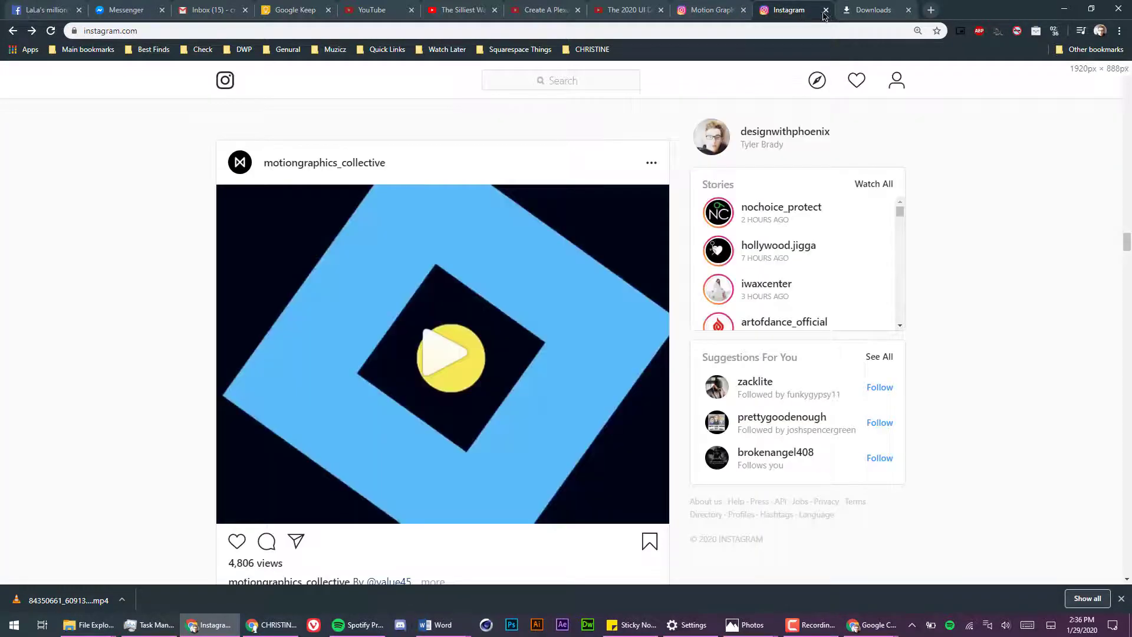